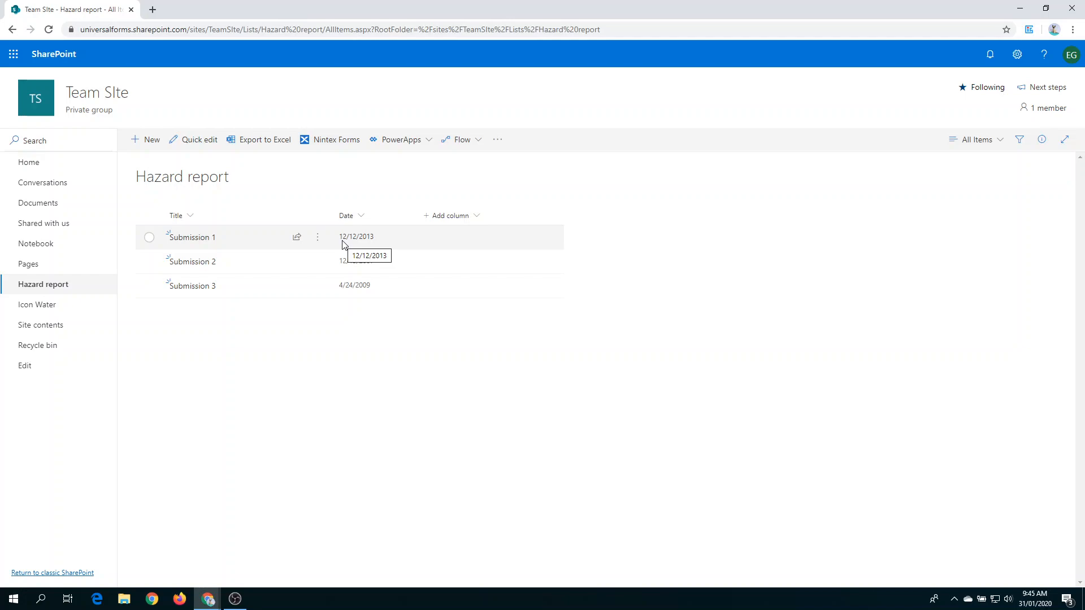
Open the Hazard report list's form in Nintex Forms and set the default file upload control to Attachments.
click(346, 140)
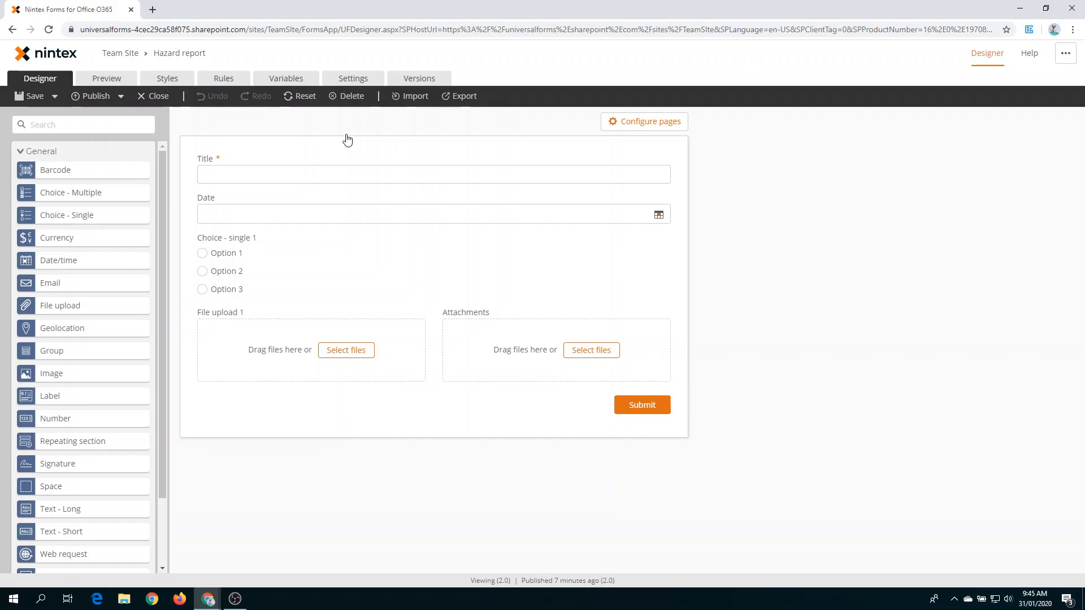
click(362, 82)
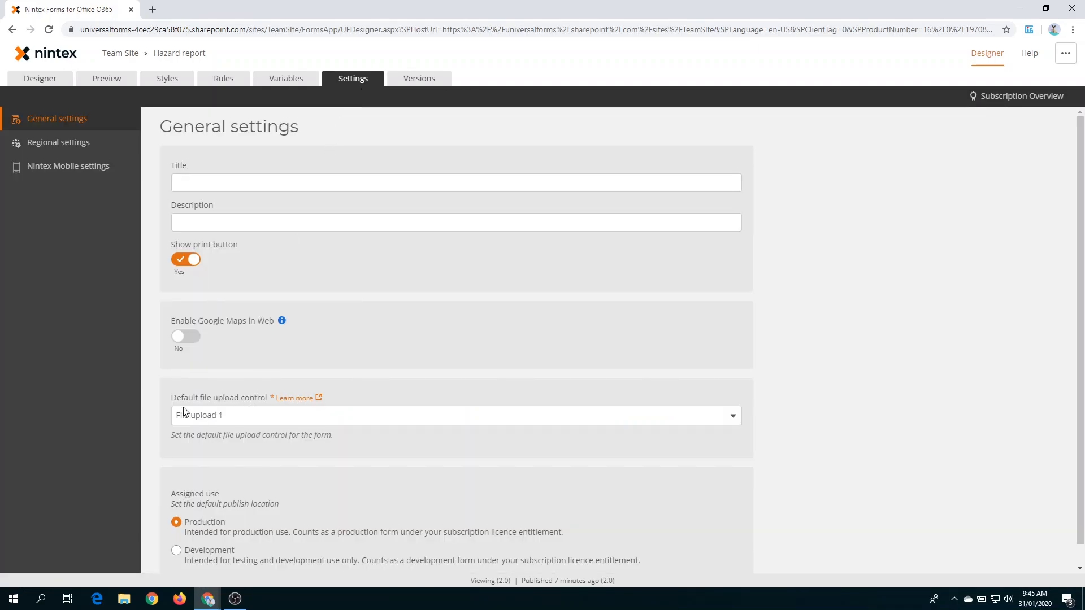
click(261, 418)
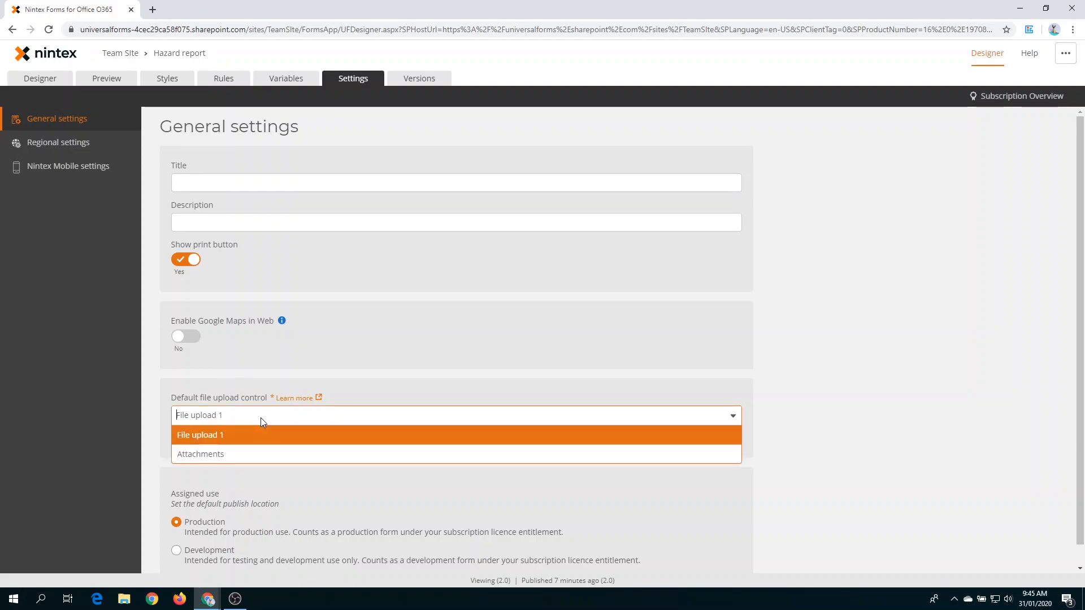
click(246, 453)
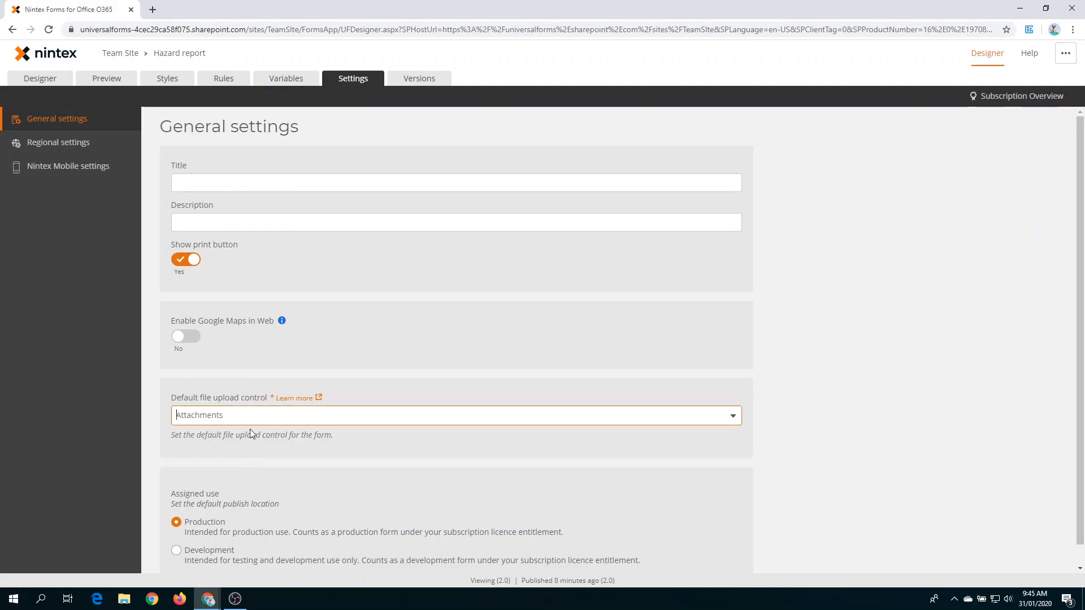
Delete the File upload 1 control from the form and check the default file upload control setting.
click(25, 82)
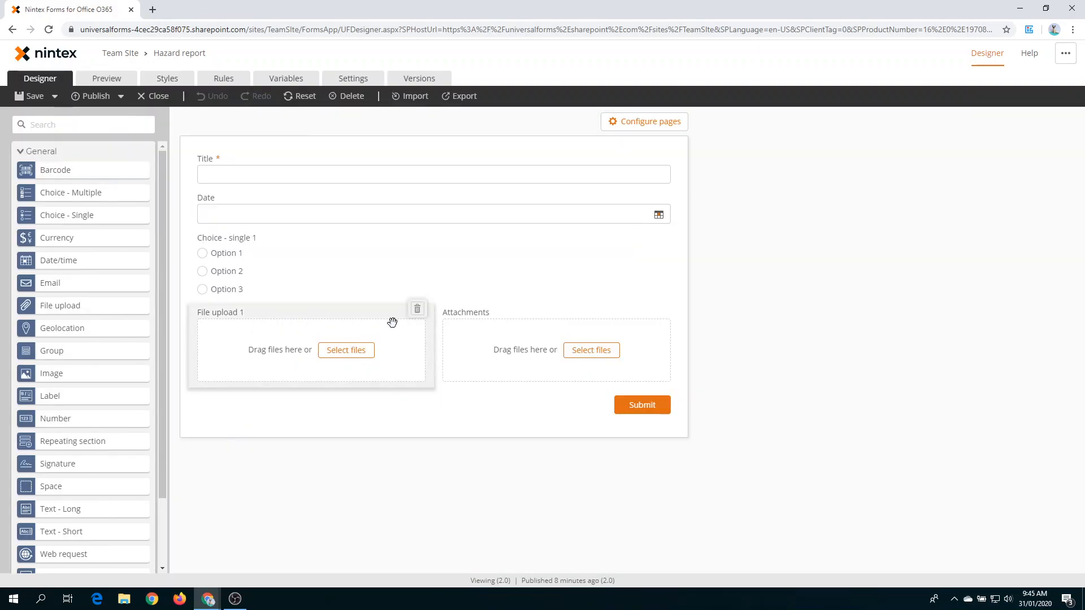
click(418, 309)
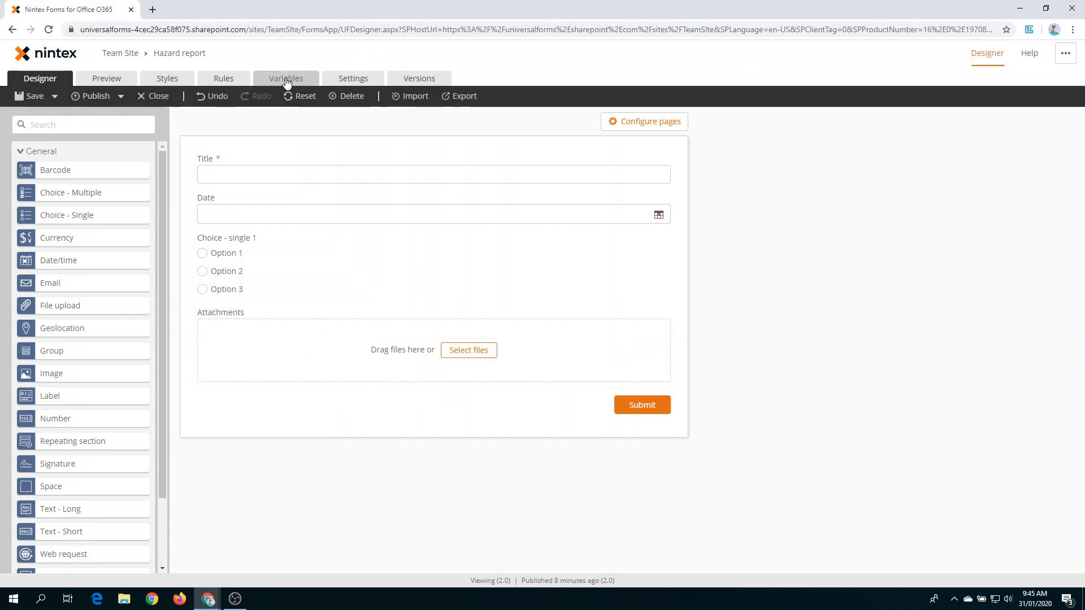
click(356, 88)
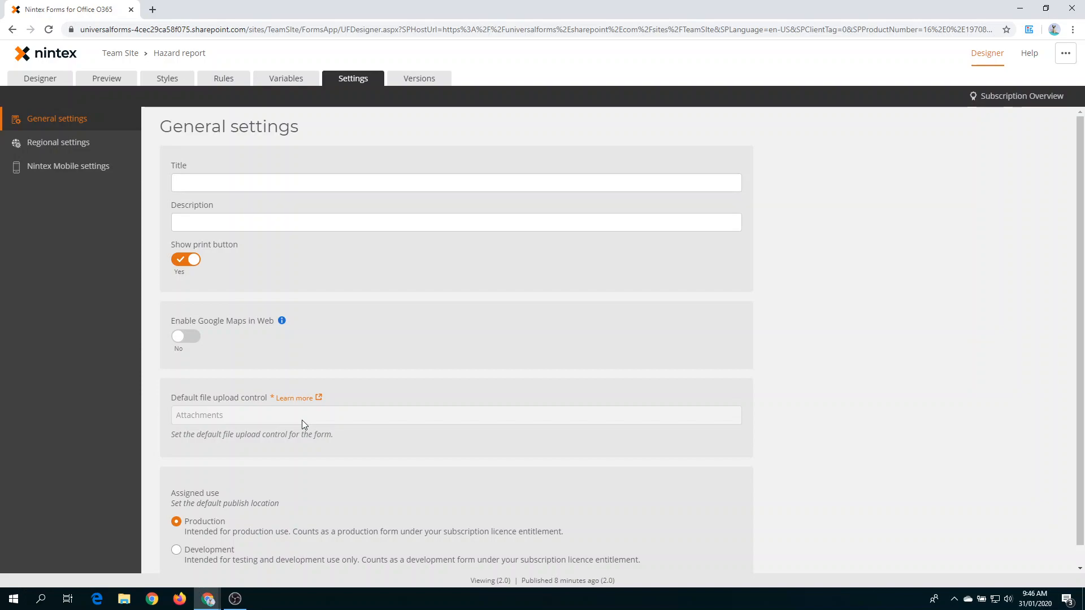
Add a File upload control beside Attachments and make File upload 1 the form's default file upload control.
click(51, 78)
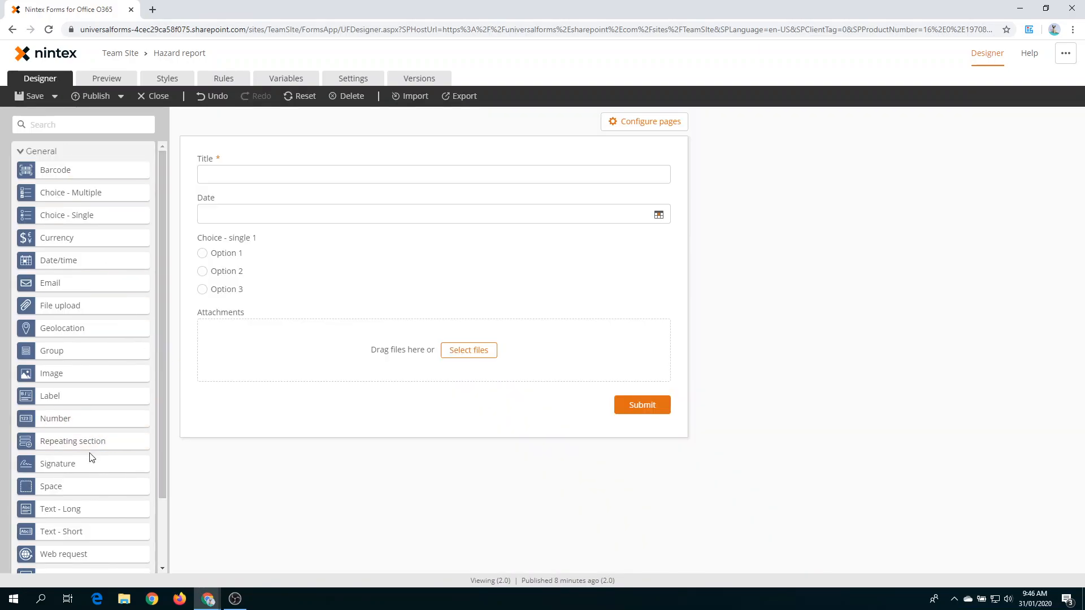
drag(85, 308, 211, 340)
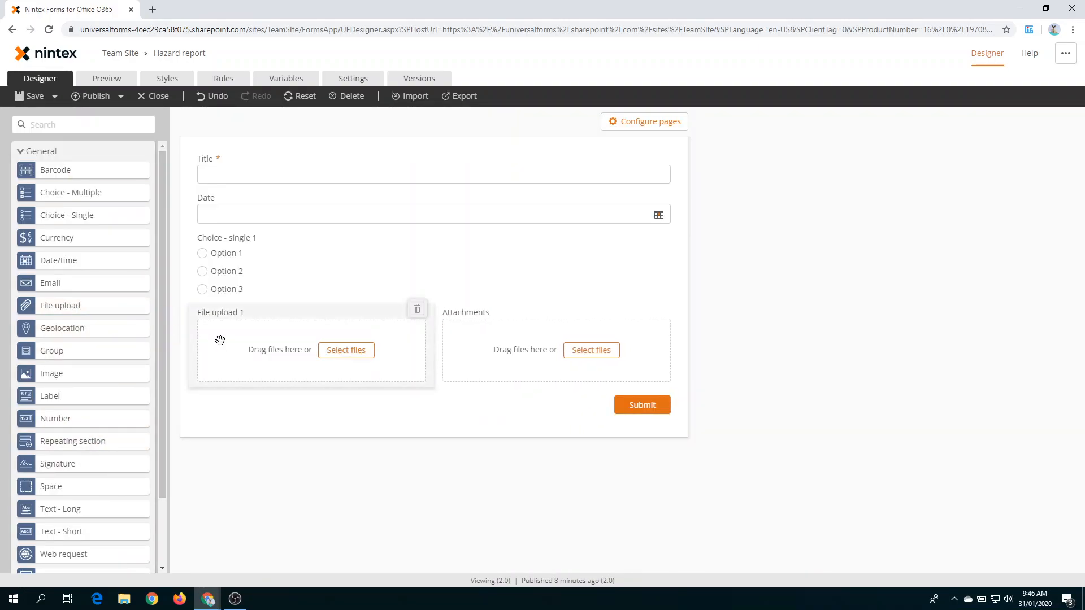
click(340, 84)
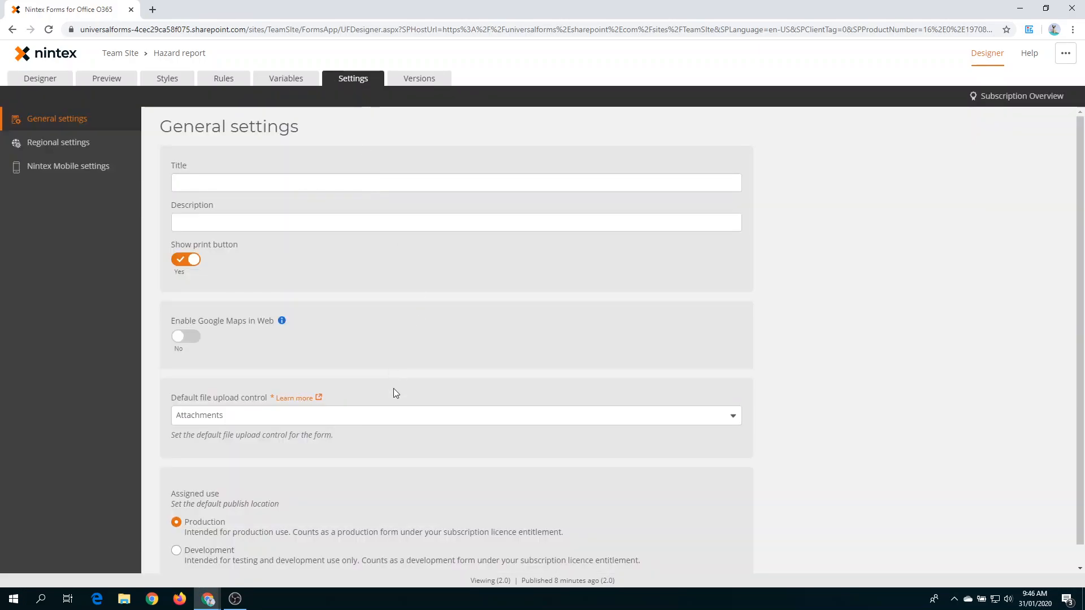
click(388, 417)
click(376, 453)
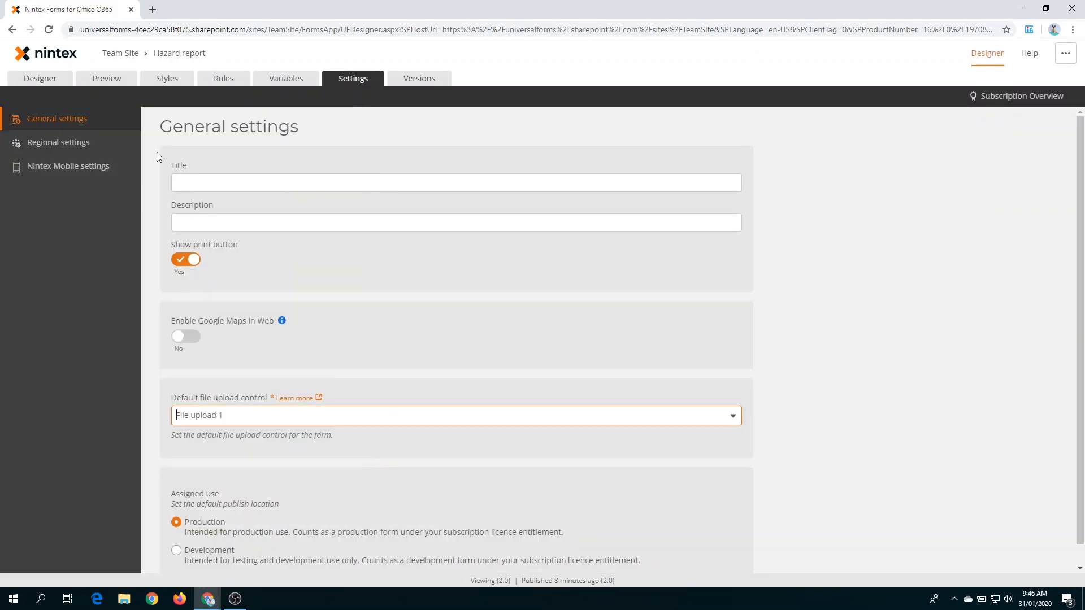
Hide the File upload 1 control on the form by turning off its Visible property.
click(40, 78)
click(353, 373)
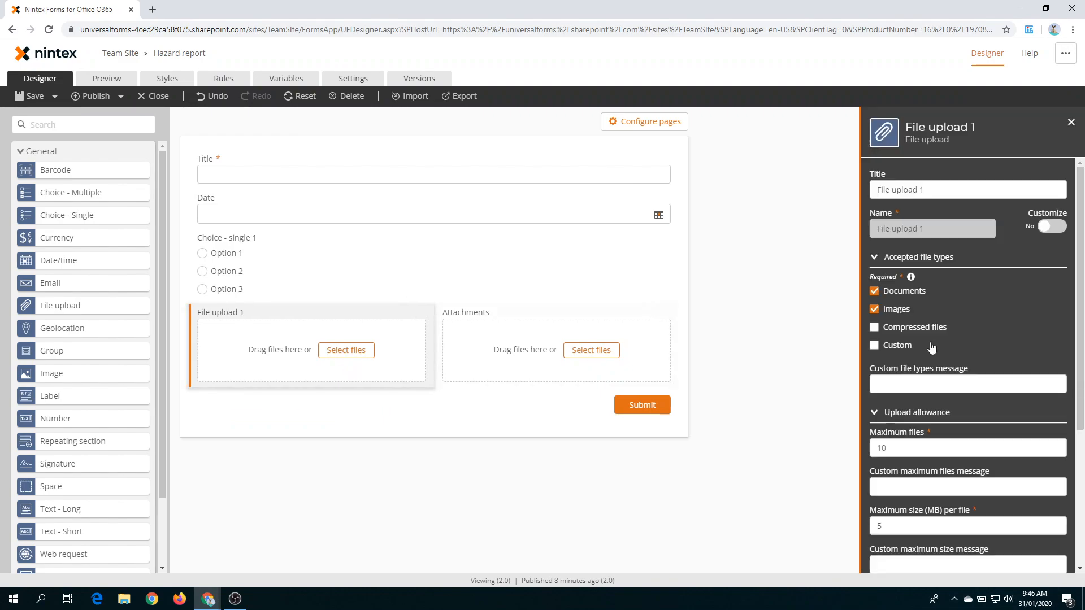
scroll(957, 435, down, 3)
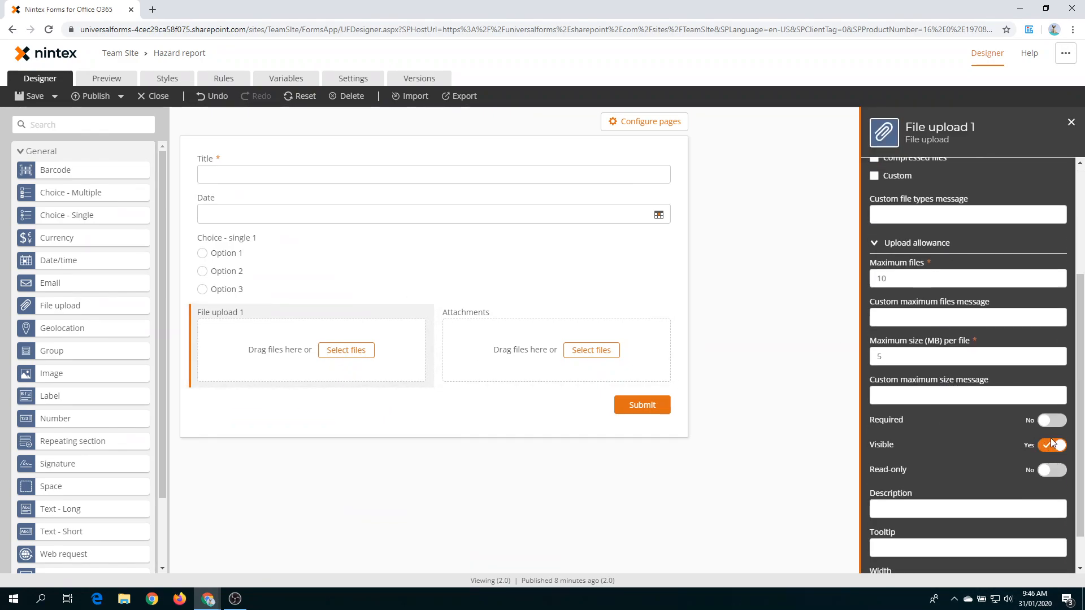
click(1052, 447)
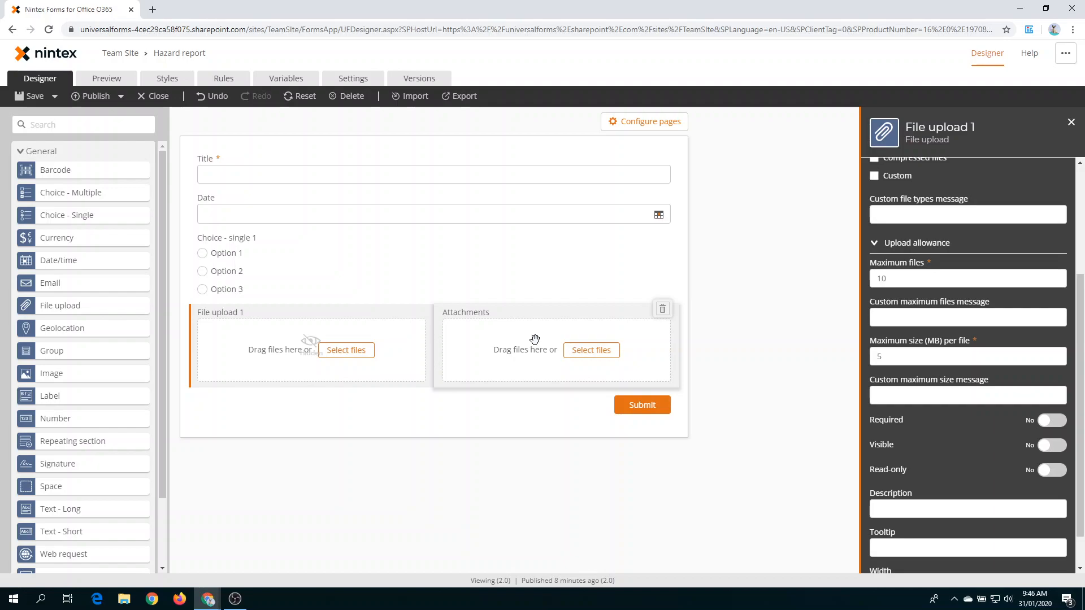
Allow a fill-in option for the Choice - single 1 control.
click(324, 266)
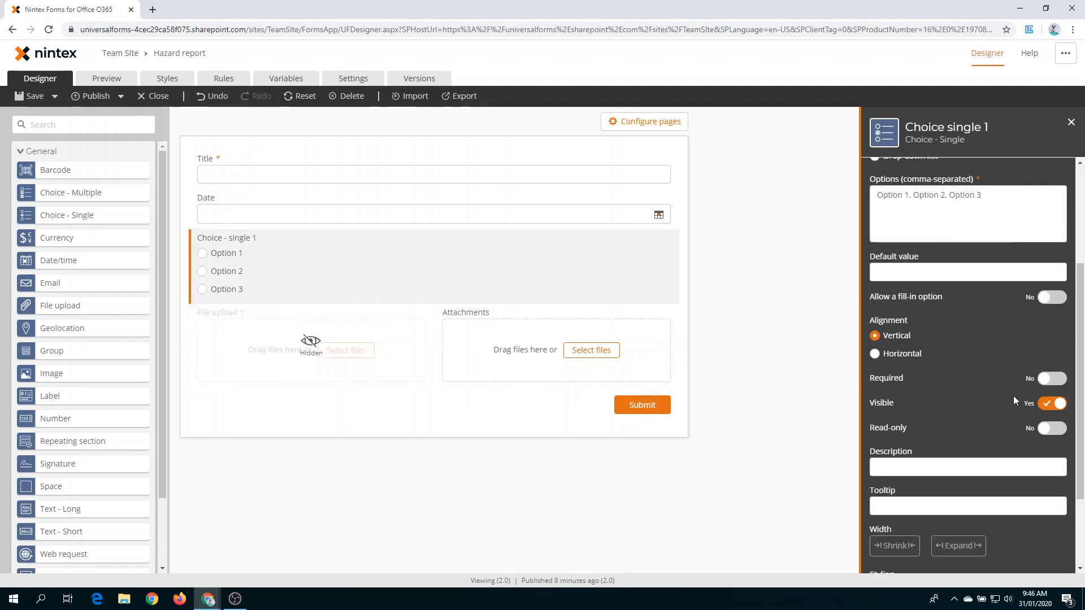
click(1061, 296)
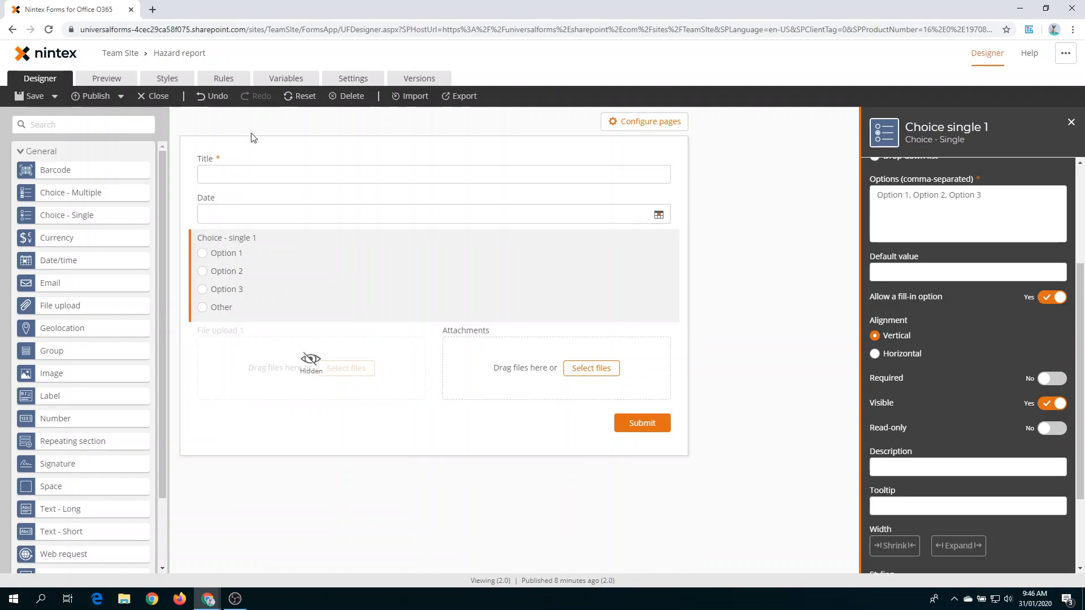
click(266, 215)
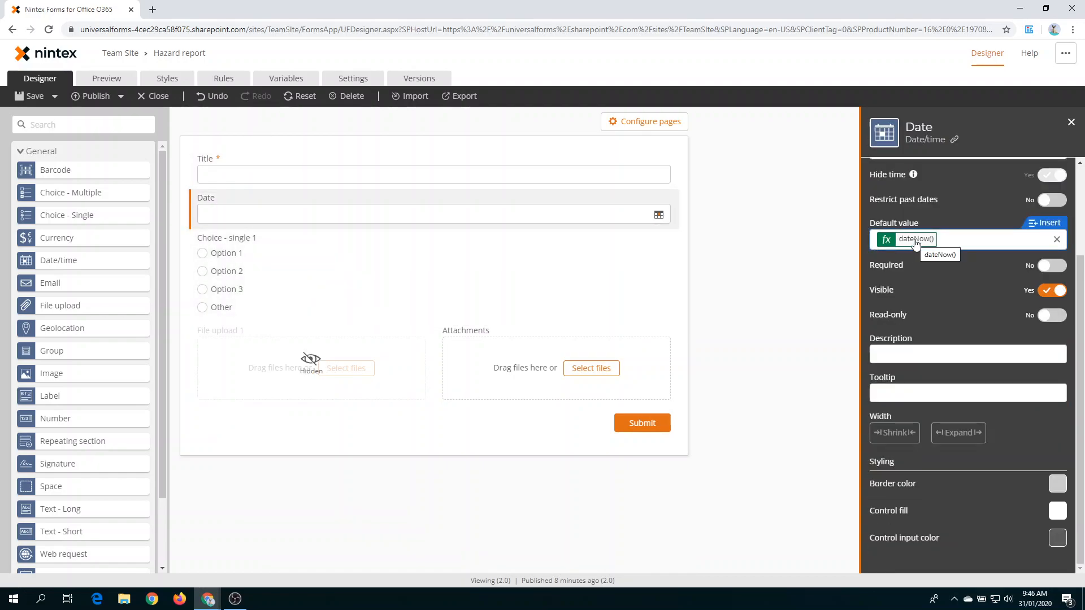
click(289, 79)
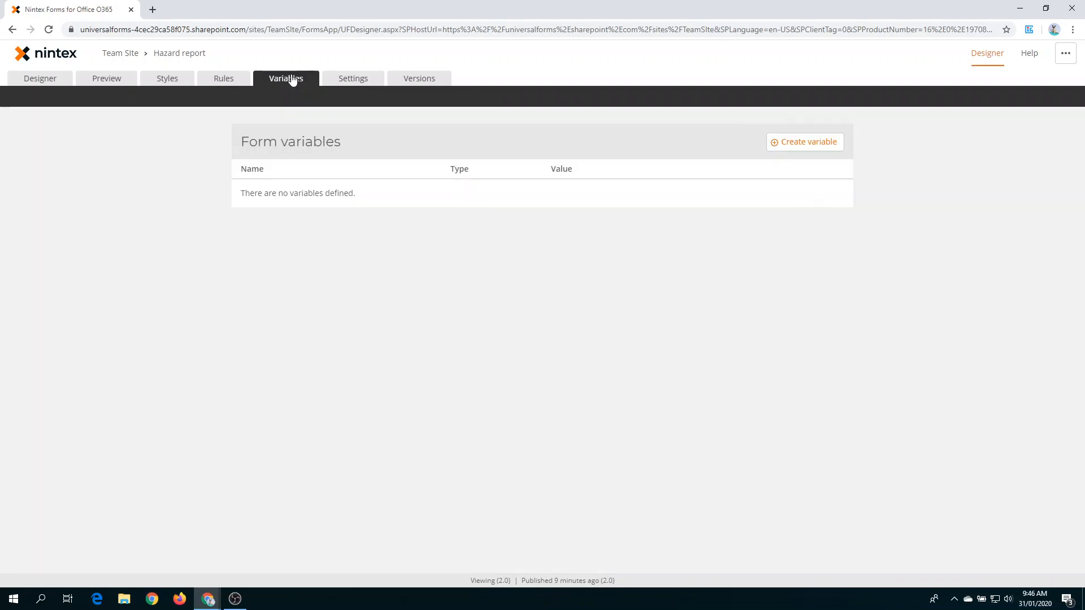
click(806, 142)
click(402, 293)
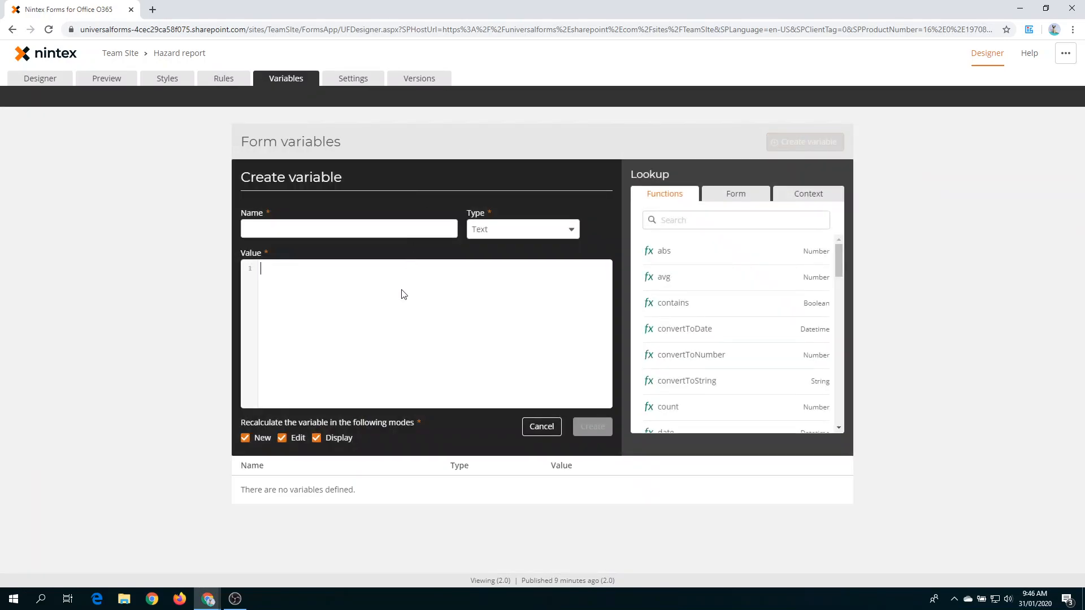
text(datenow)
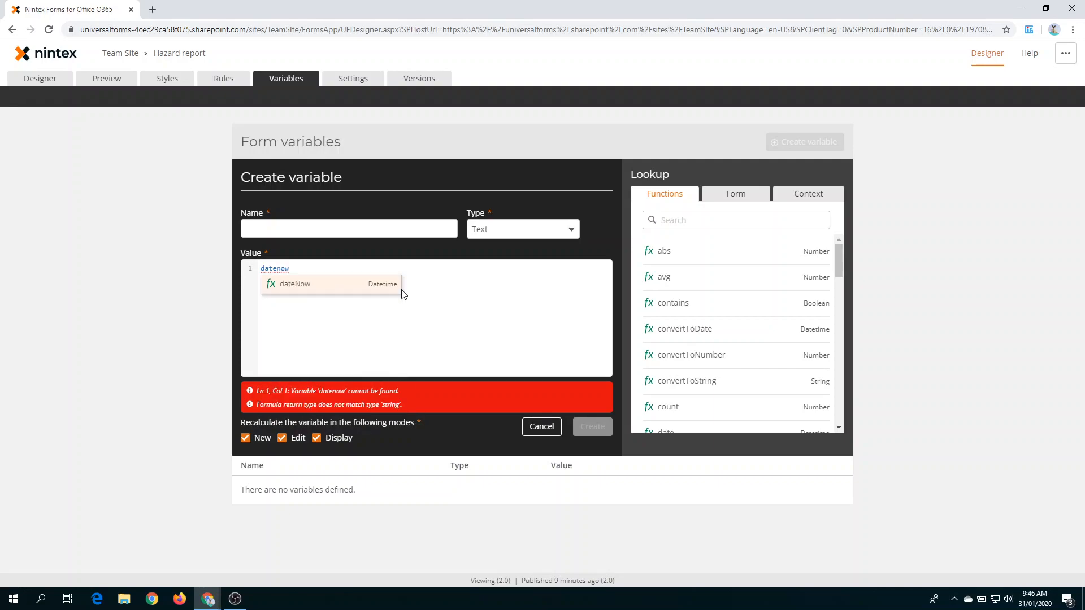
click(42, 76)
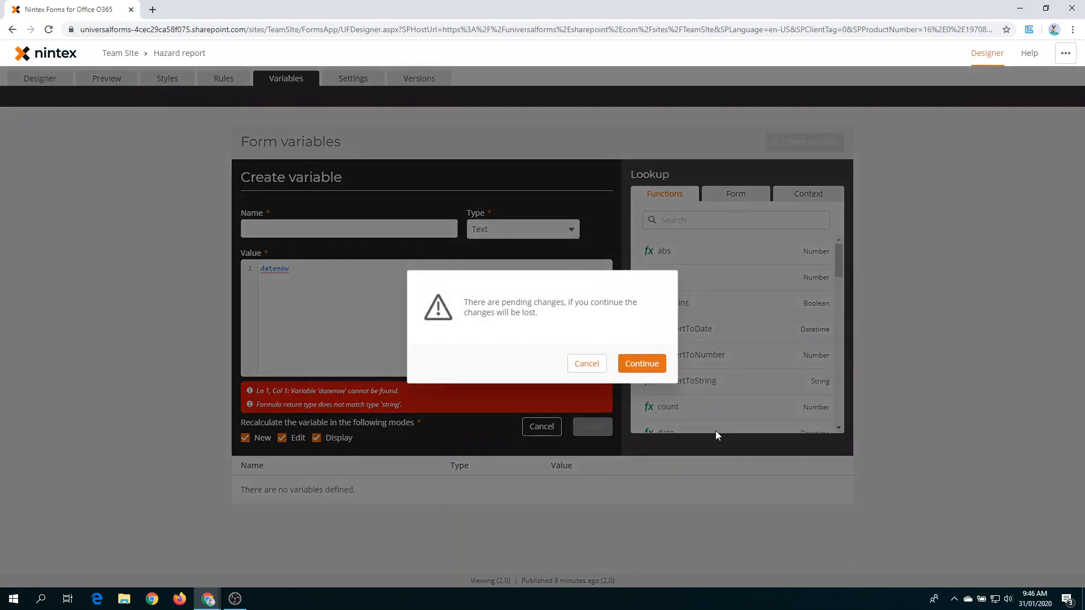
click(641, 364)
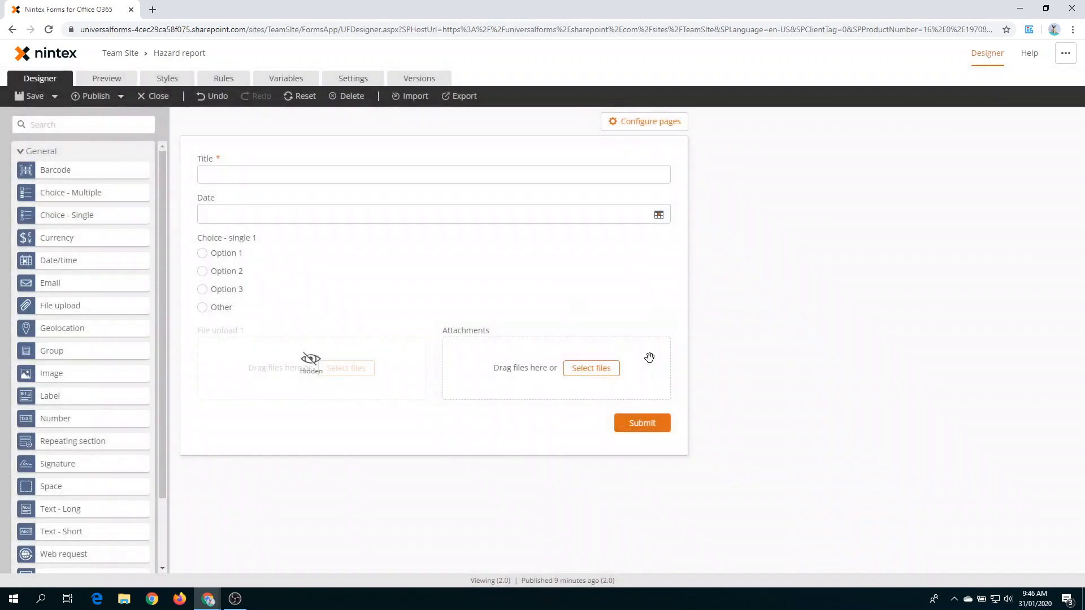
Replace the Date control's default value with the formula dateNow().
click(520, 214)
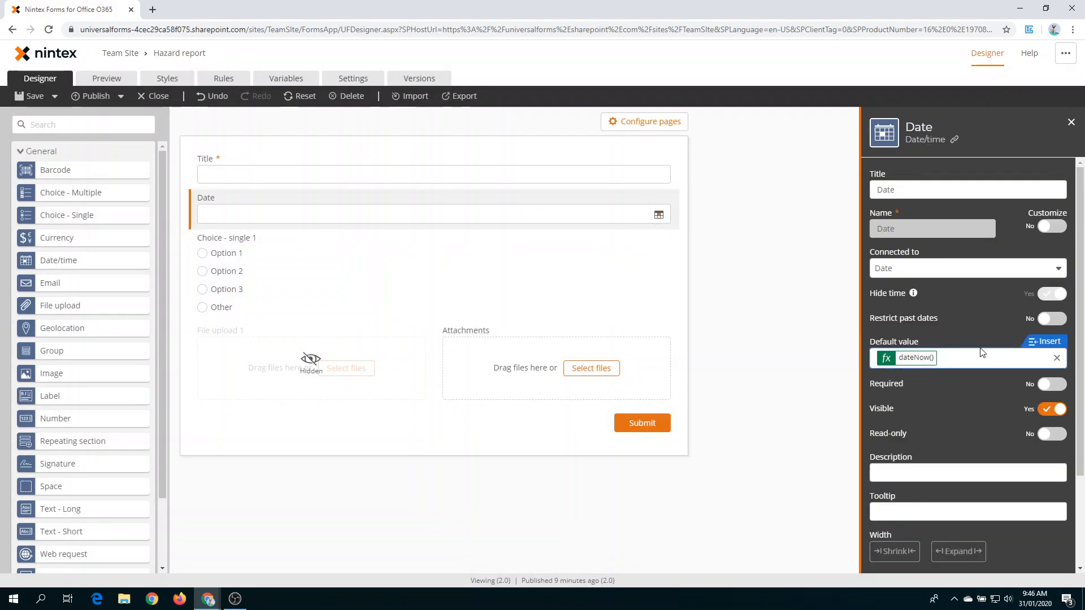
click(1056, 358)
click(1045, 342)
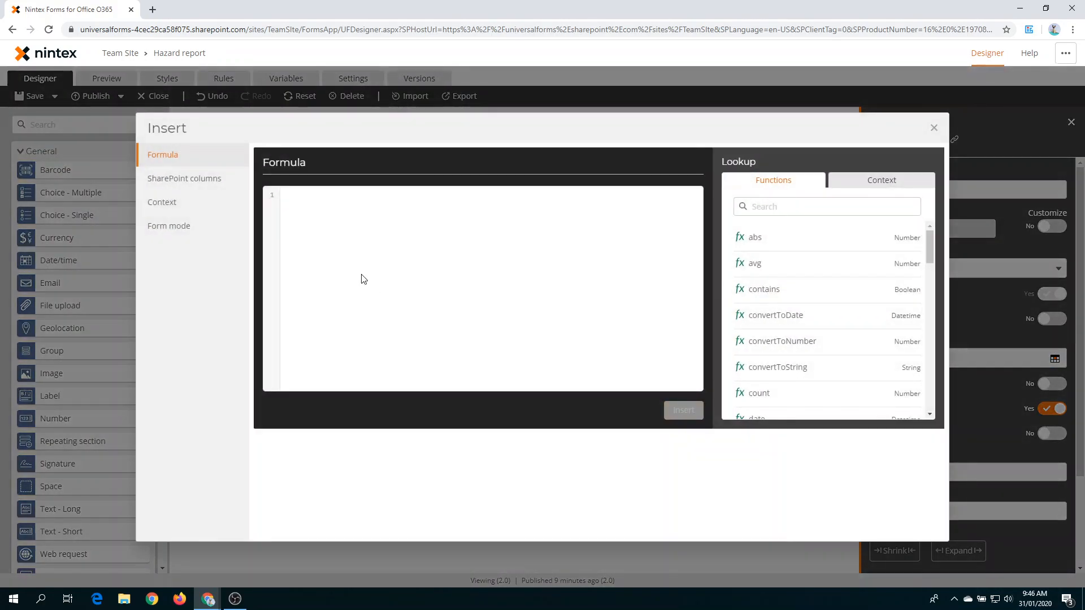
text(datenow)
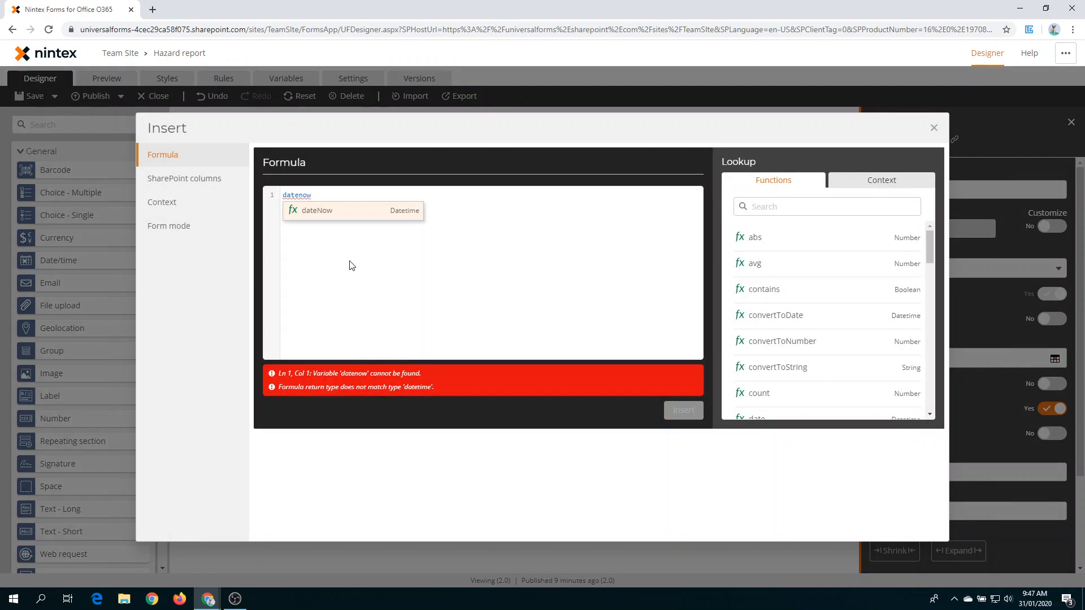
key(Return)
click(684, 411)
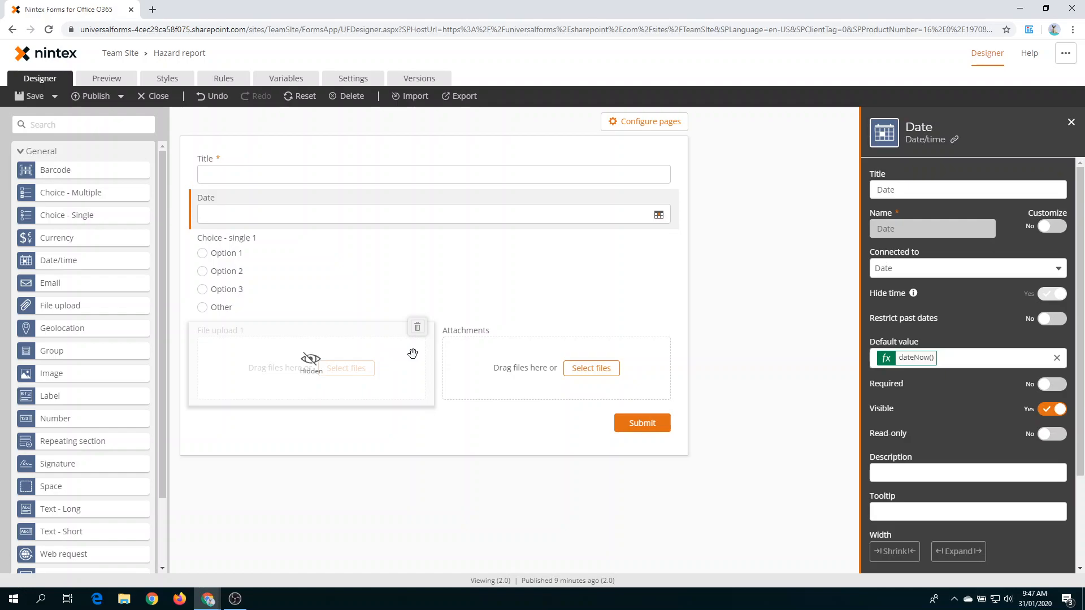
Publish and close the form, and view Submission 1 in the Hazard report list to check its file uploads.
click(121, 96)
click(124, 146)
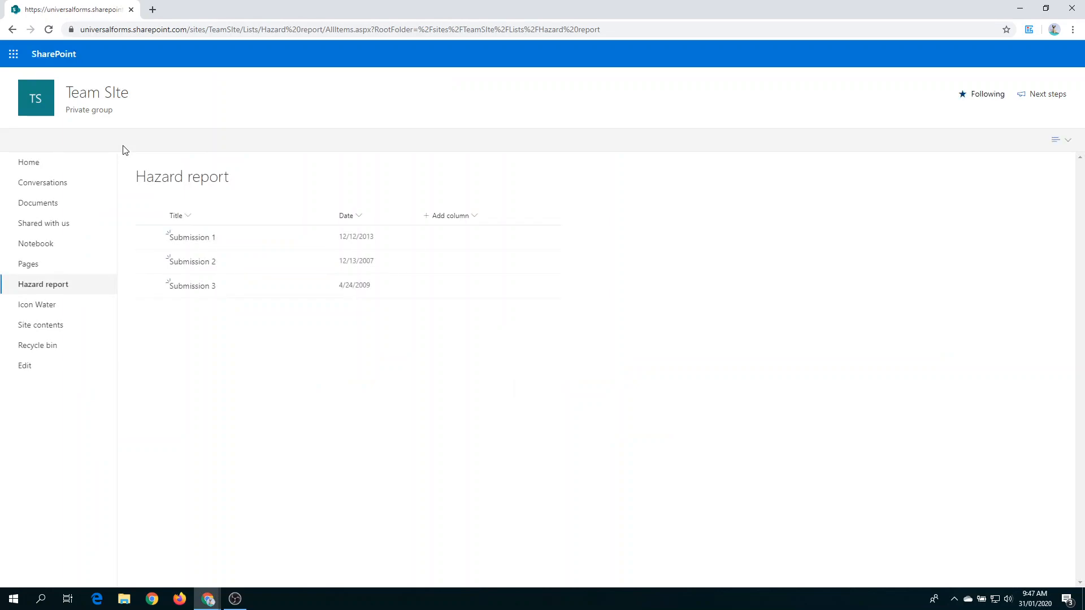
click(190, 242)
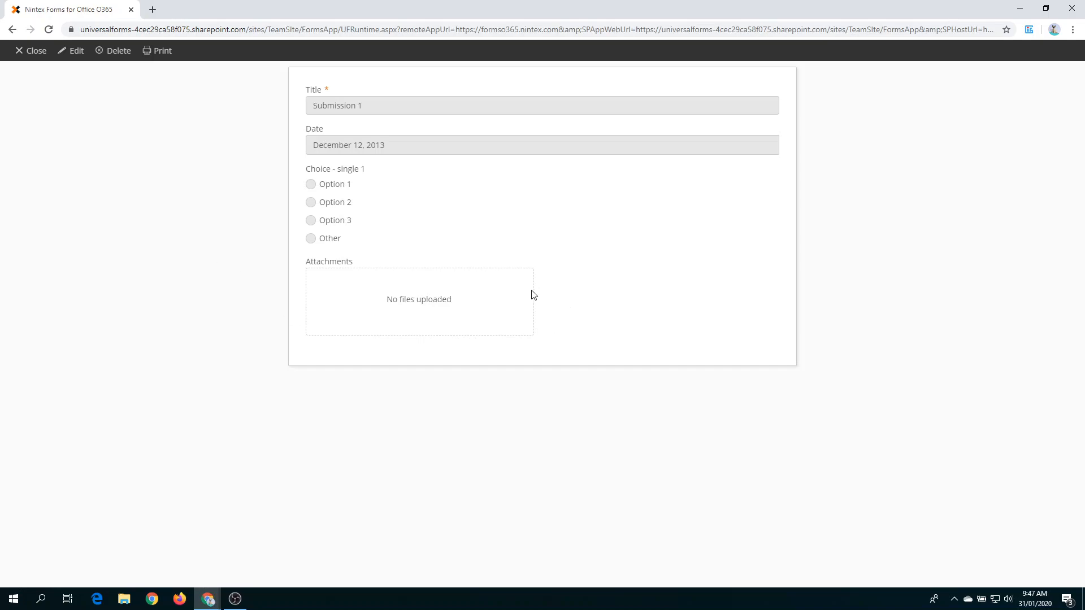
click(37, 52)
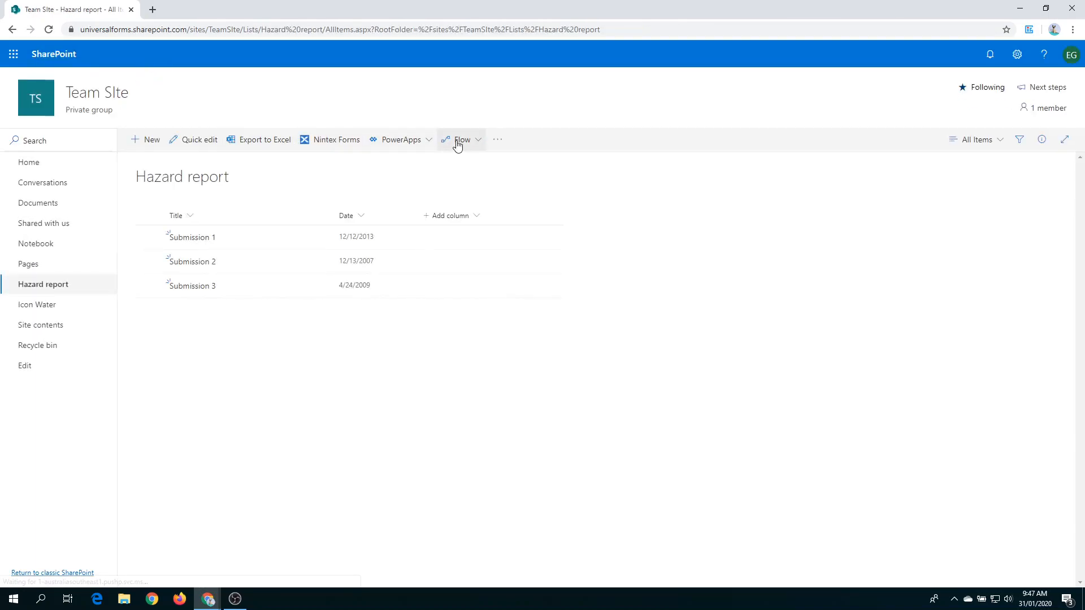
Reopen the Hazard report form in Nintex Forms and select File upload 1 as the default file upload control.
click(336, 142)
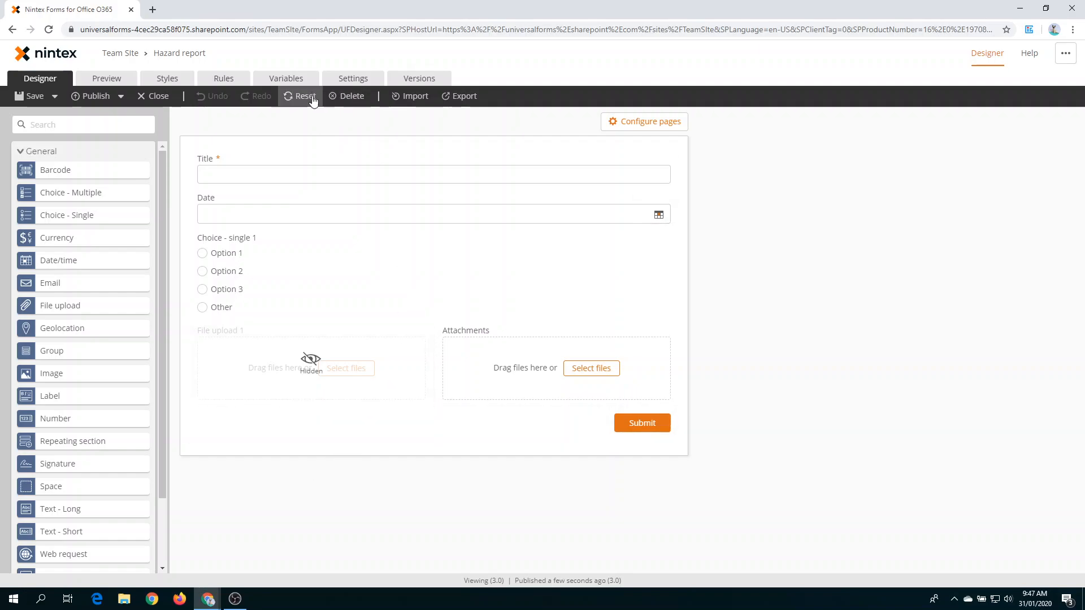
click(355, 80)
click(248, 417)
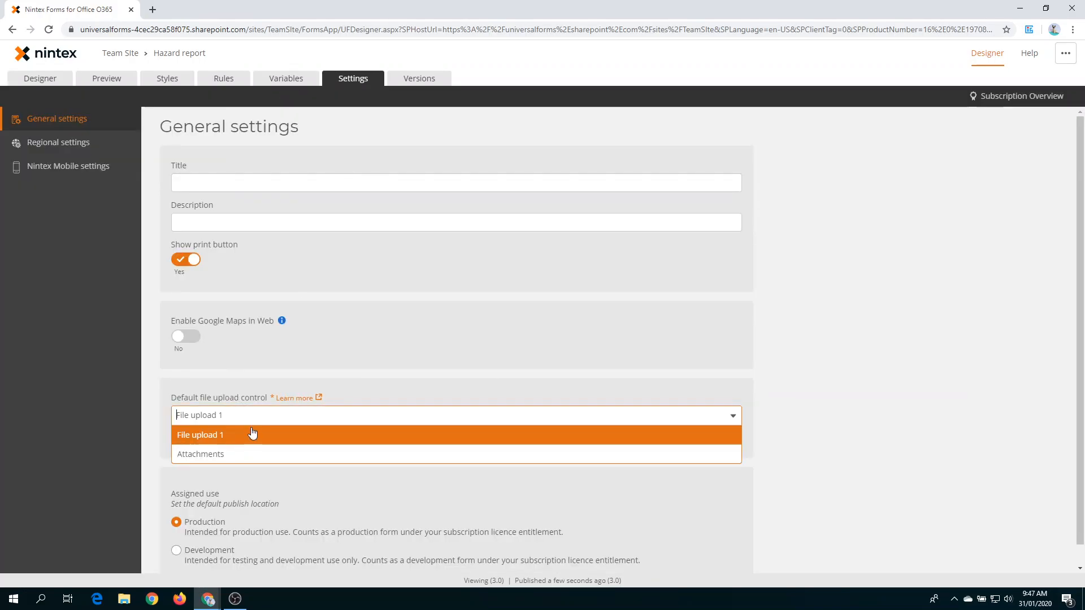
click(238, 429)
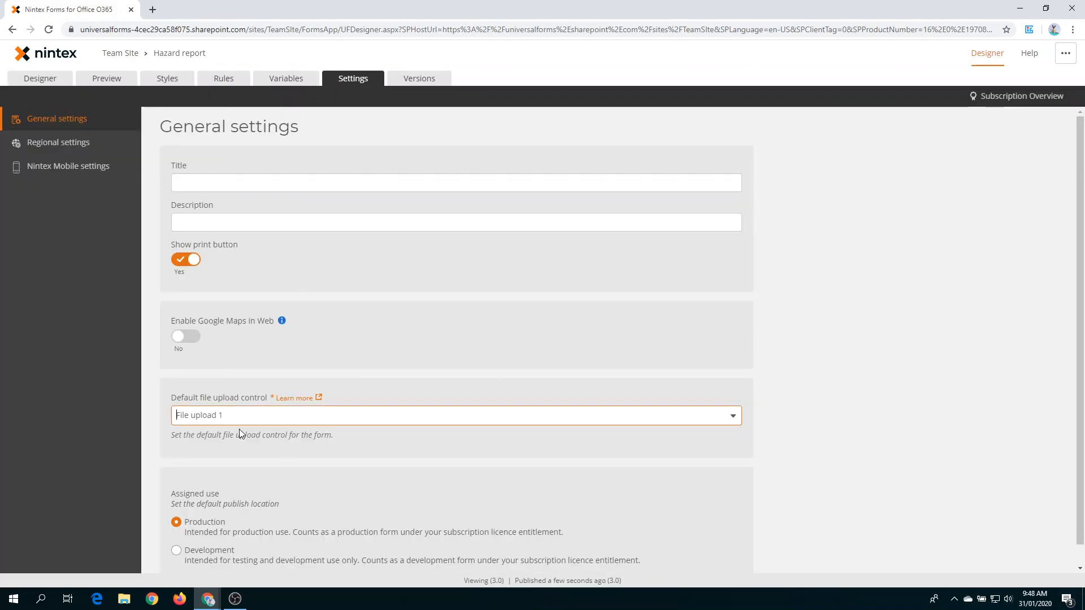
Make the File upload 1 control visible on the form again.
click(49, 83)
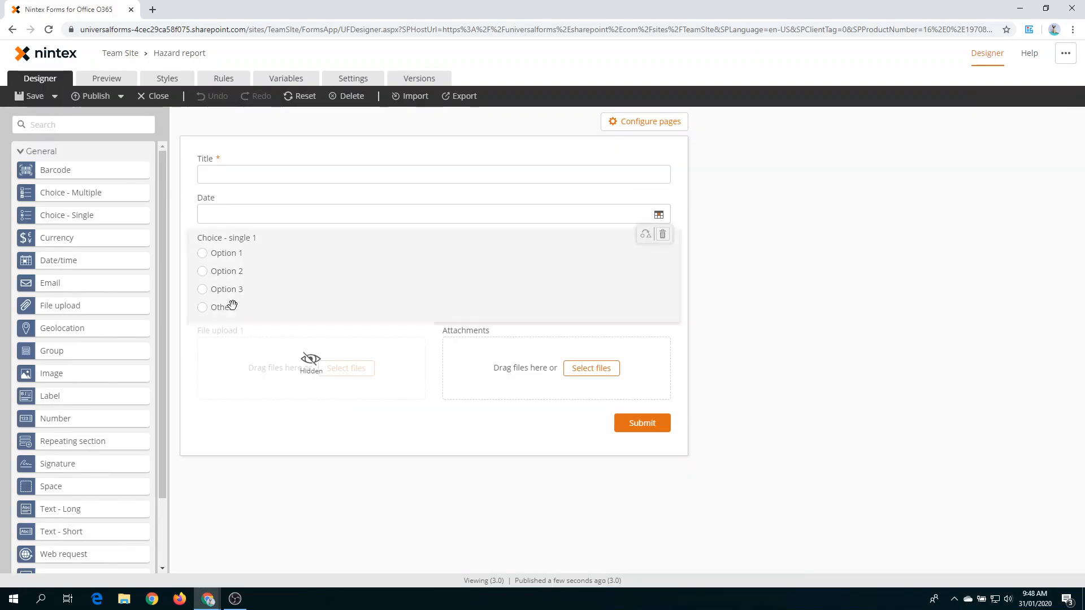
click(246, 376)
scroll(953, 423, down, 4)
click(1050, 405)
Publish the updated Hazard report form and close the designer.
click(120, 96)
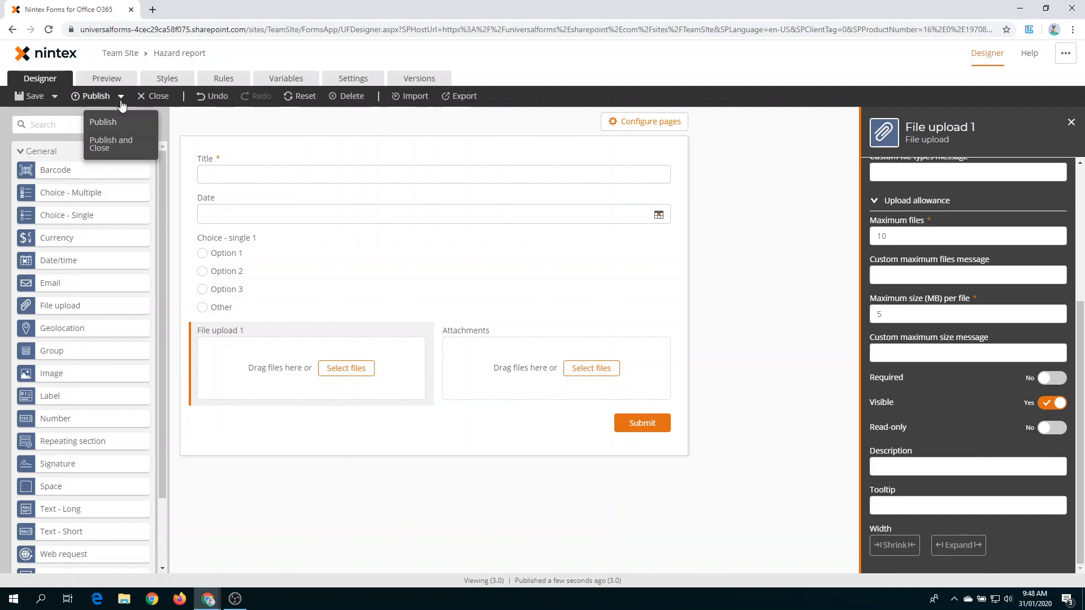
click(120, 122)
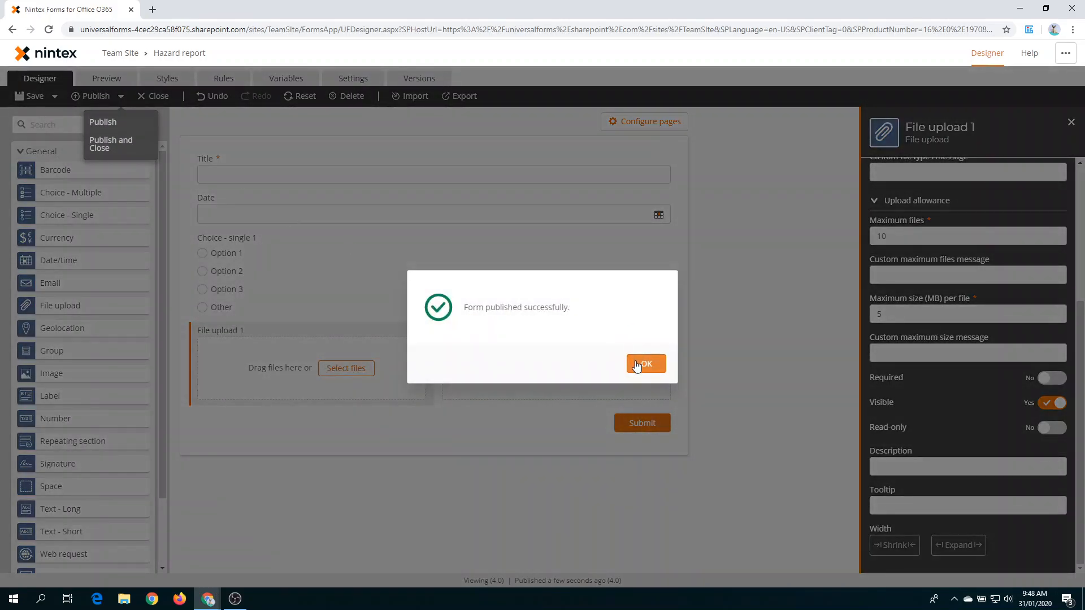
click(641, 362)
click(111, 143)
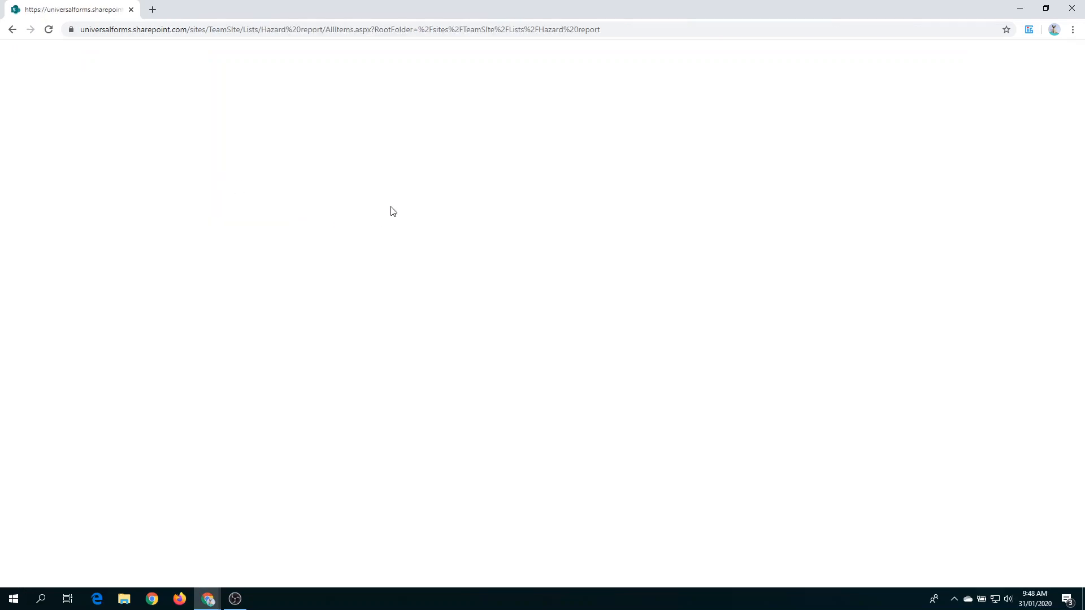
Open Submission 1 for editing and choose Other for Choice - single 1 with the fill-in text "Choice".
click(198, 240)
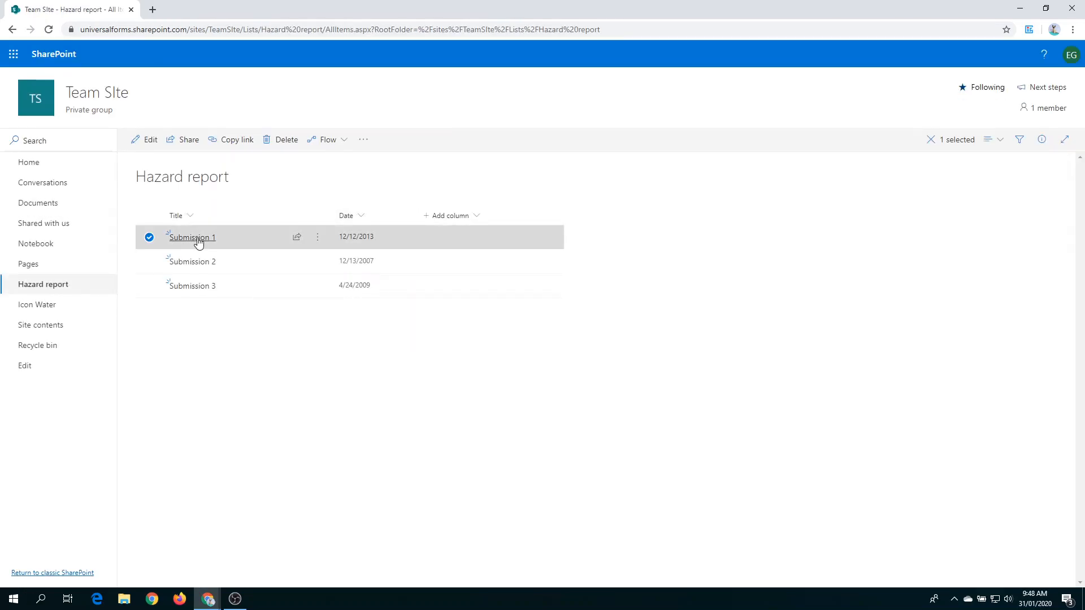
click(198, 241)
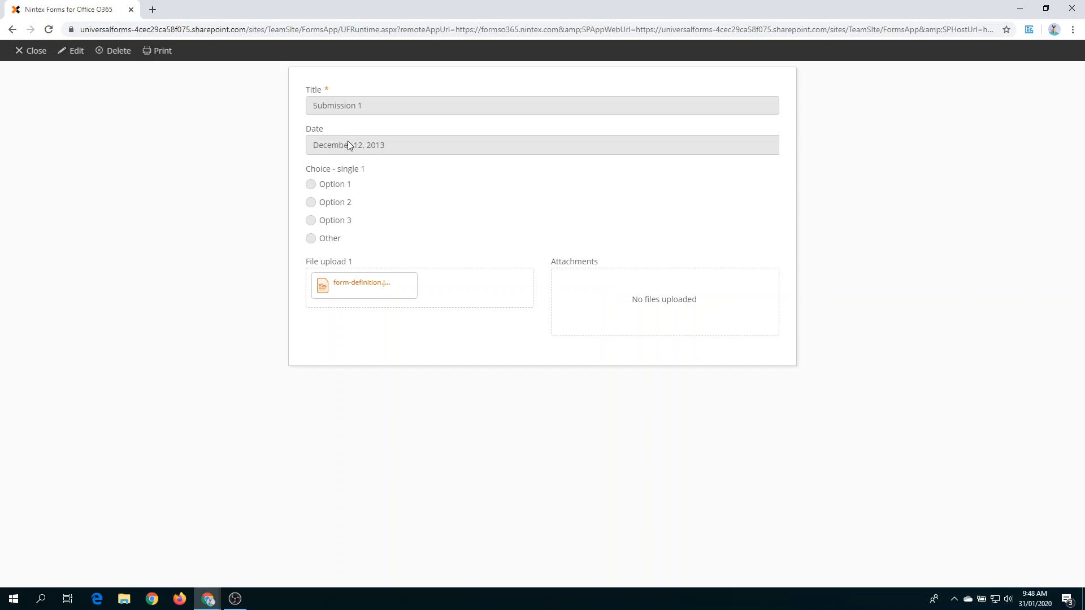
click(75, 51)
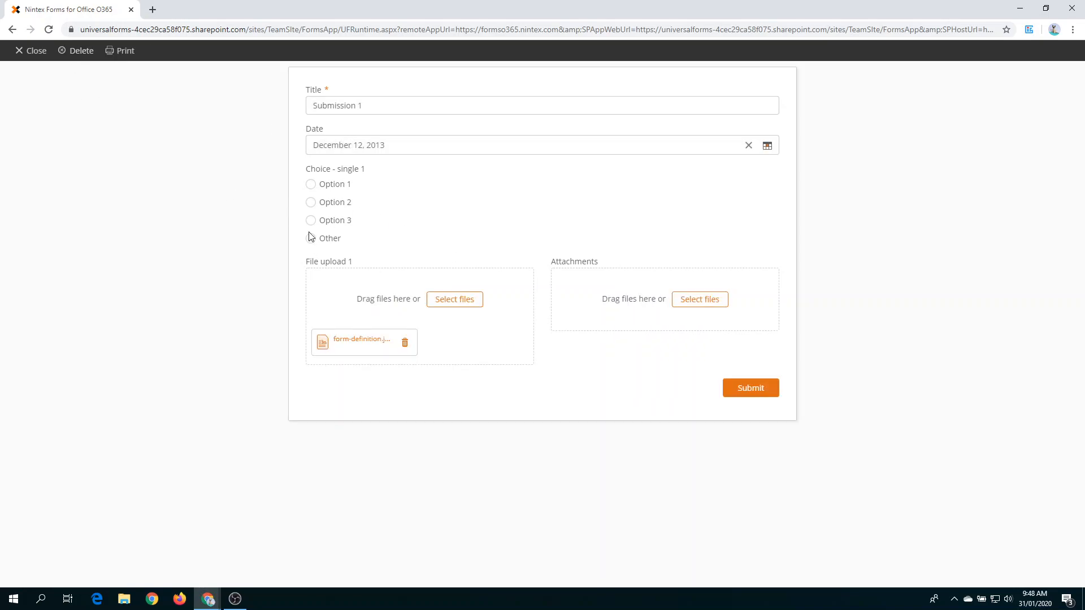
click(330, 240)
text(Choice)
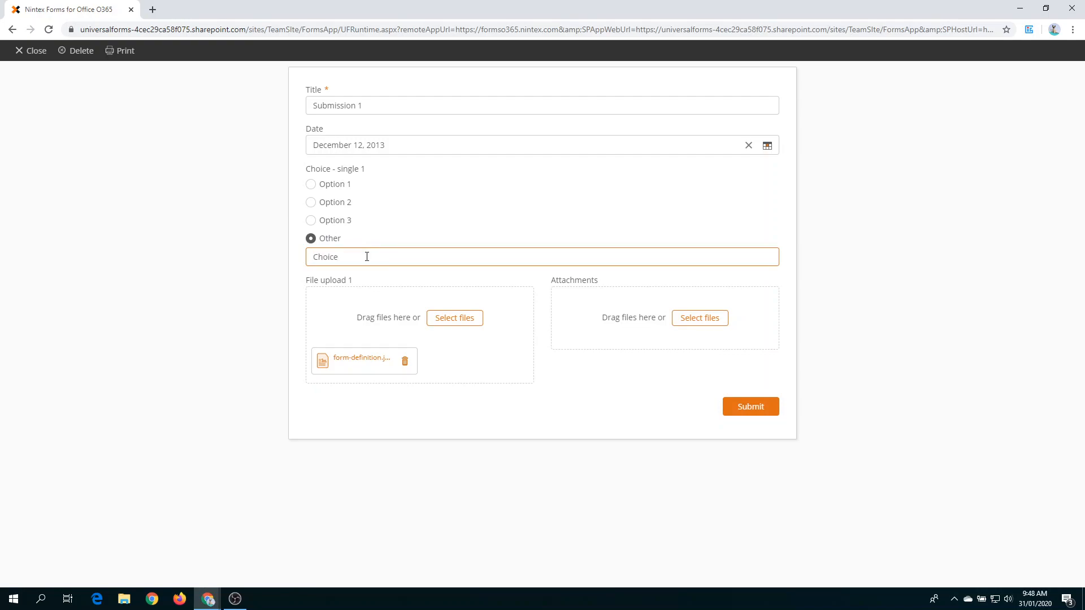